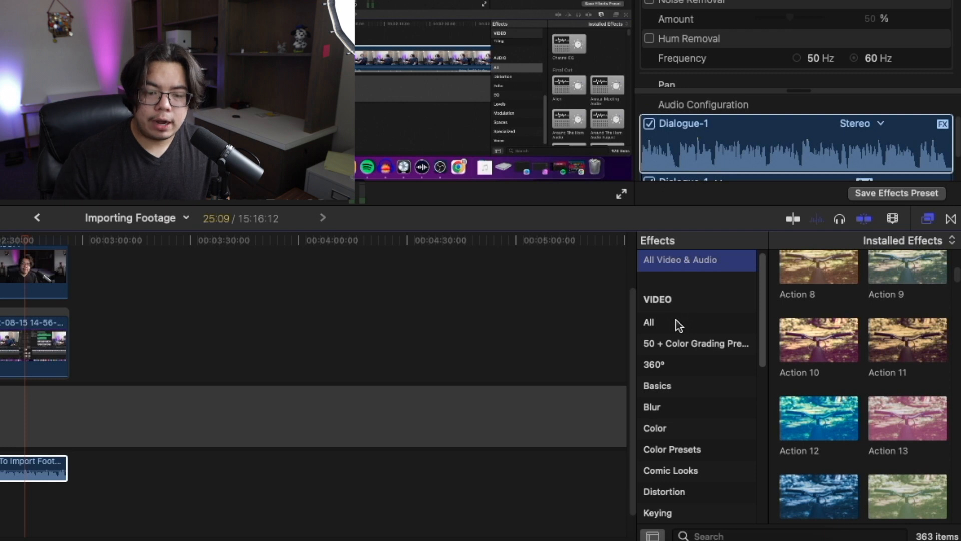
- Apply the Action 4 video effect to the first clip on the upper track
scroll(788, 349, "up", 3)
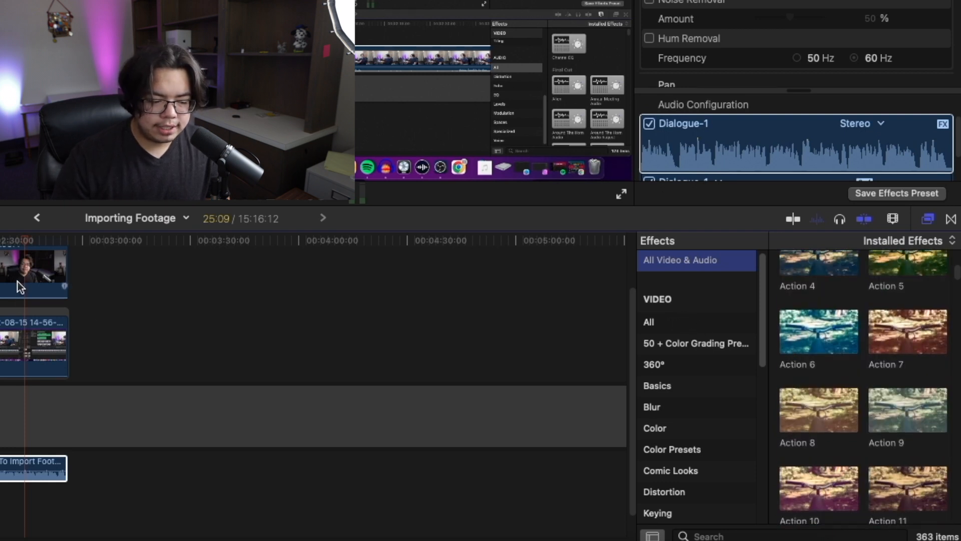
left_click(26, 337)
double_click(810, 273)
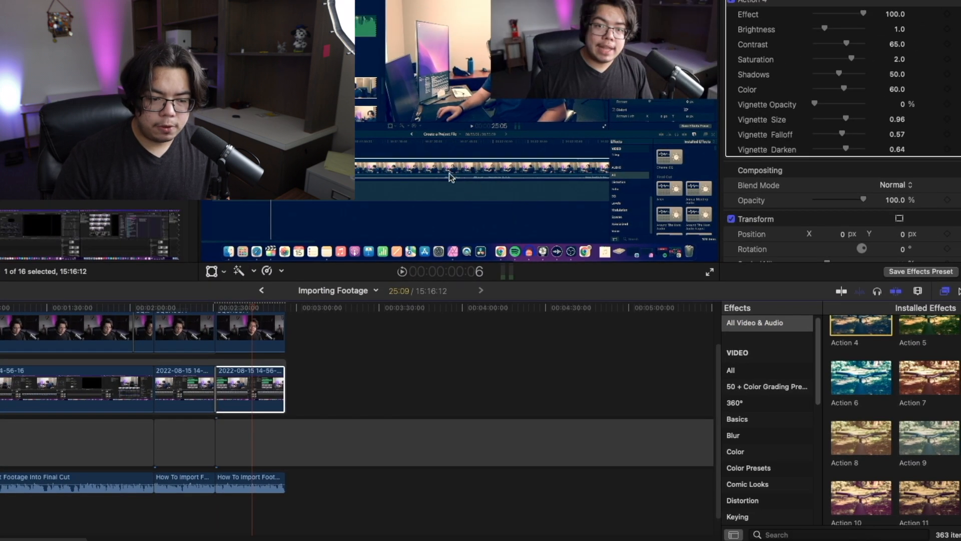
- Undo the Action 4 effect, redo it with the lower clip selected, and undo it again
key("super+z")
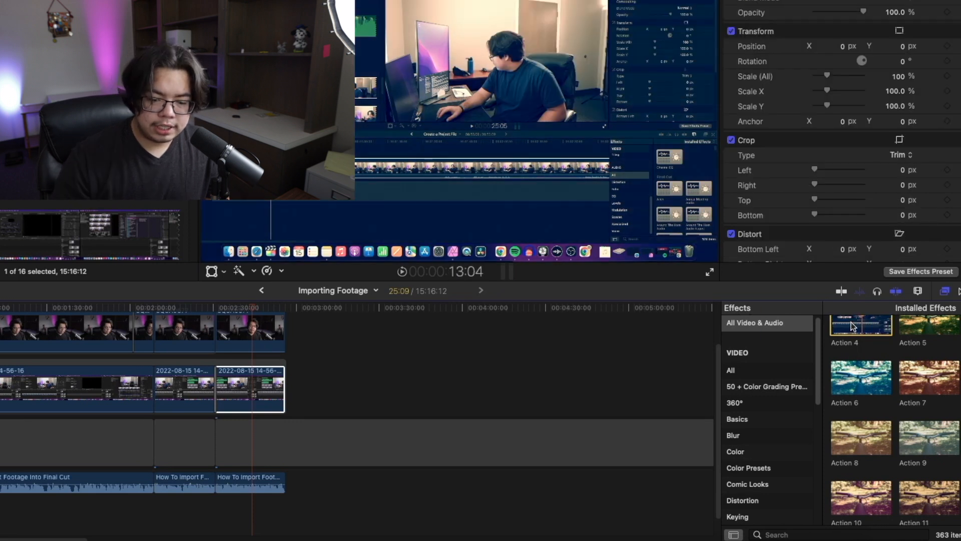
left_click(252, 395)
key("super+shift+z")
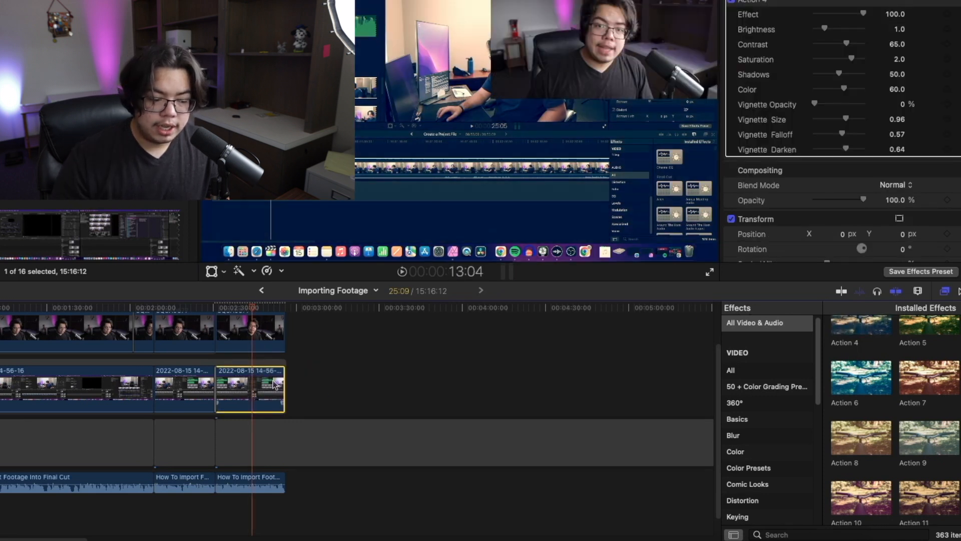
key("super+z")
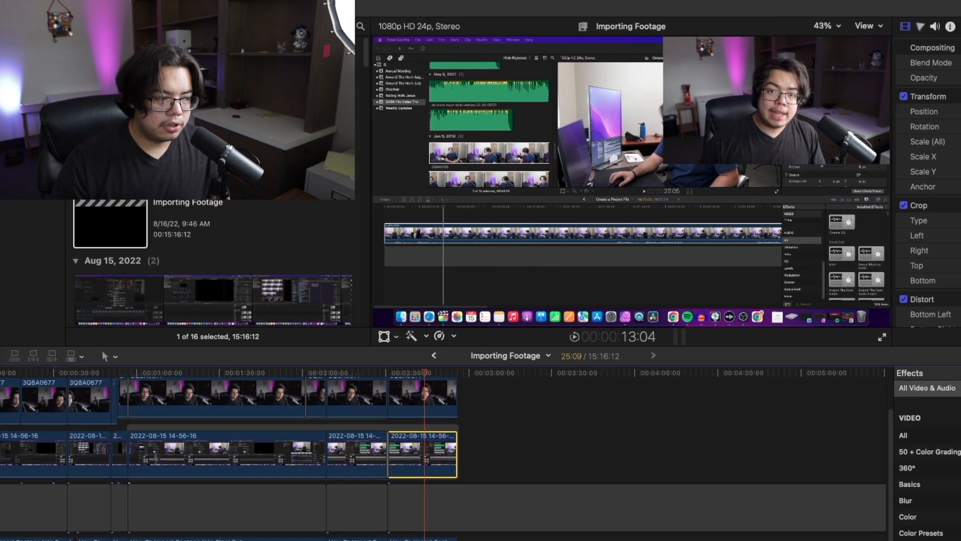
- Open the Command Editor to view the keyboard shortcut layout, then close it
left_click(56, 5)
mouse_move(71, 58)
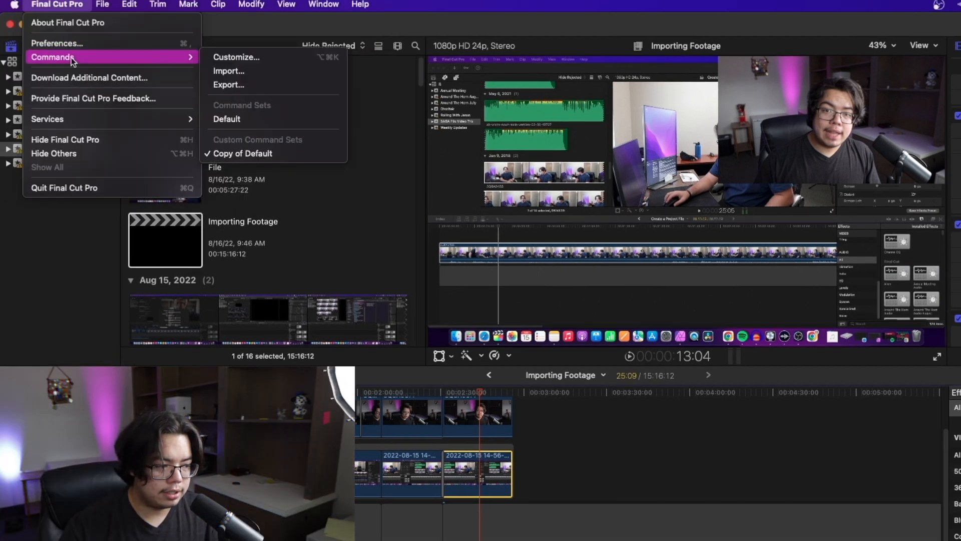
left_click(302, 59)
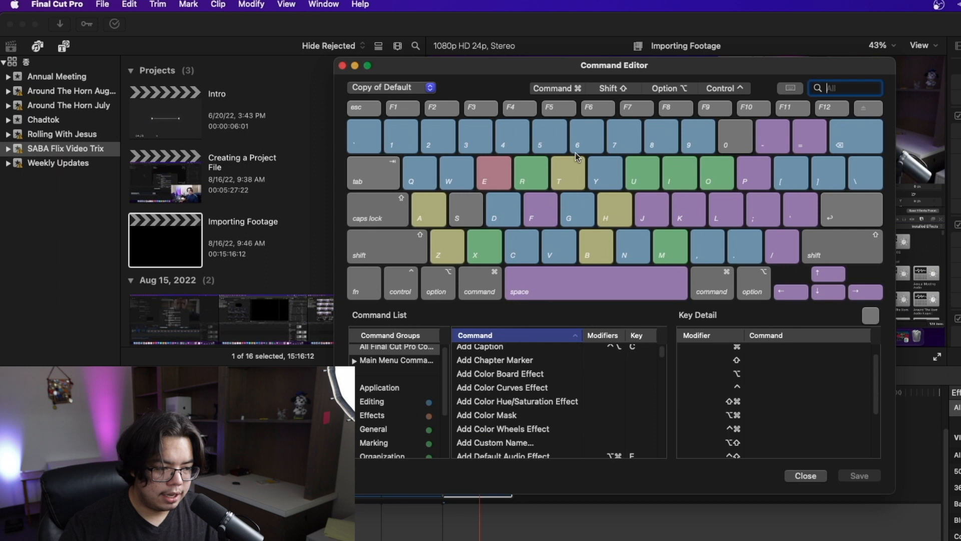
scroll(492, 388, "up", 2)
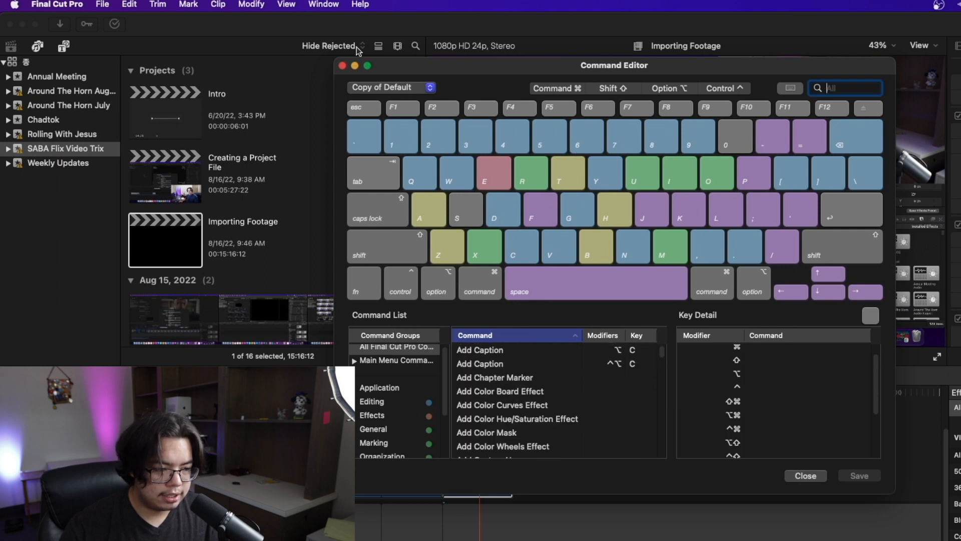
left_click(342, 66)
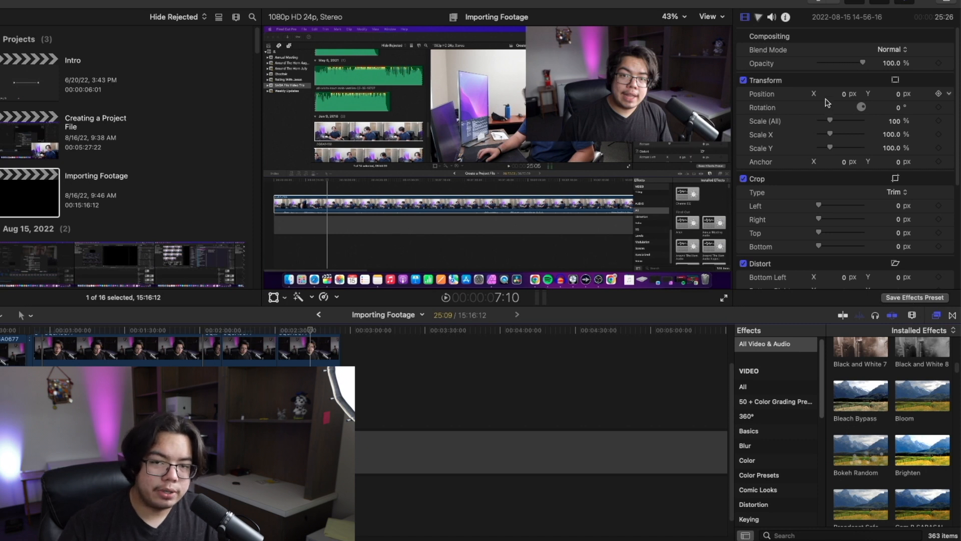
- Switch between the audio and video inspectors for the selected clip to compare their settings
left_click(771, 18)
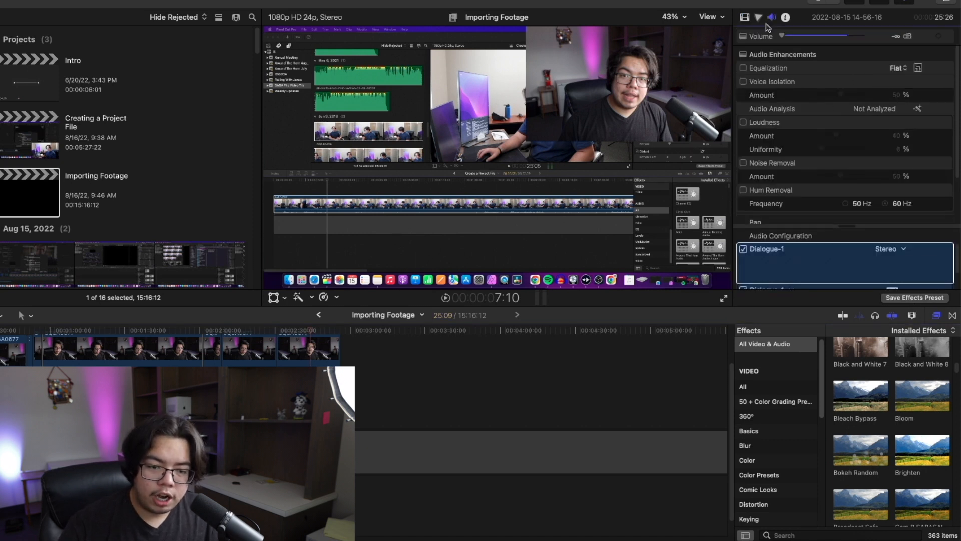
left_click(768, 259)
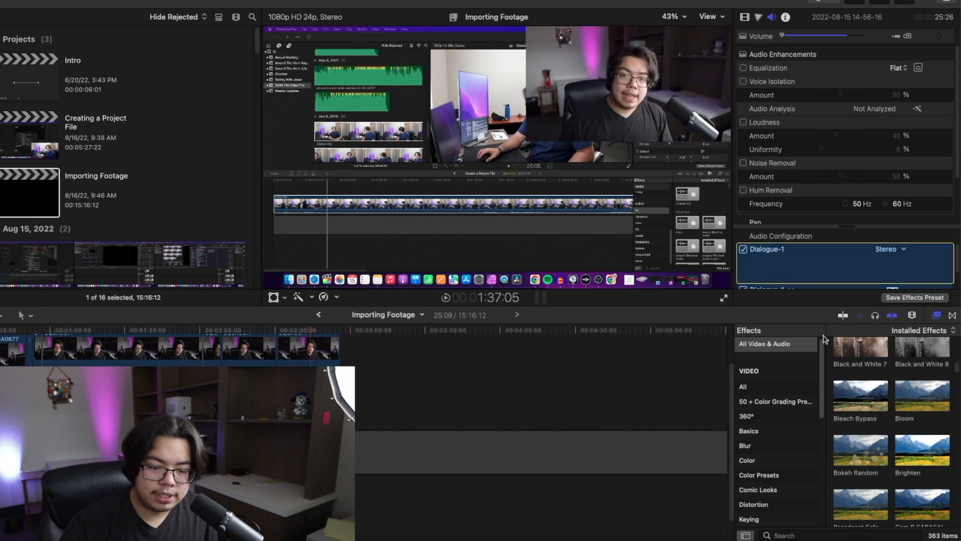
left_click(745, 17)
- Browse all audio effects in the Effects browser while toggling the audio and video inspectors
scroll(783, 418, "down", 5)
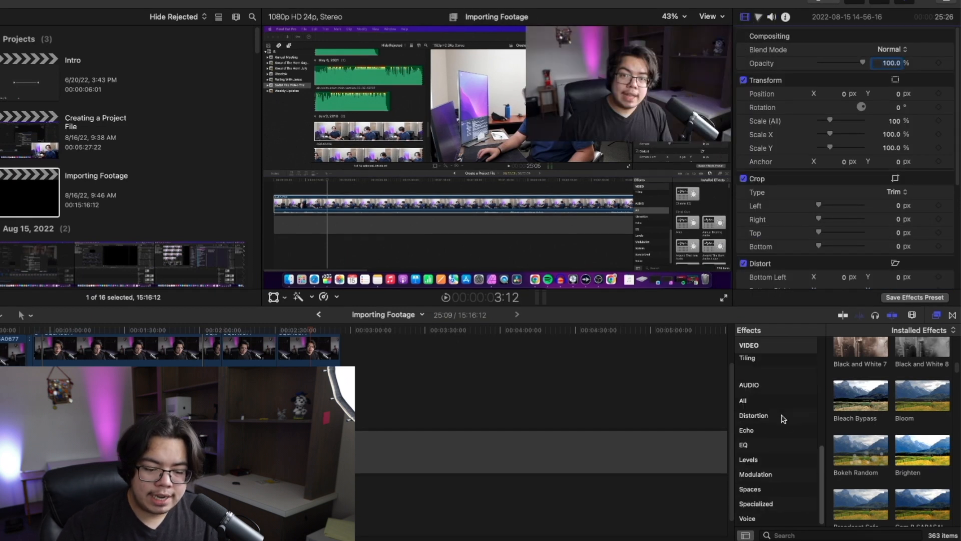
left_click(756, 400)
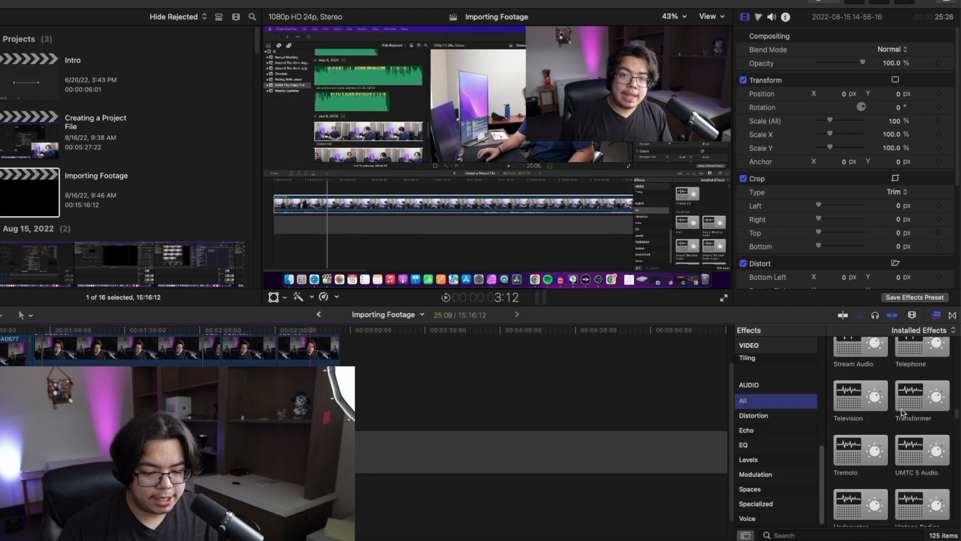
scroll(896, 421, "up", 15)
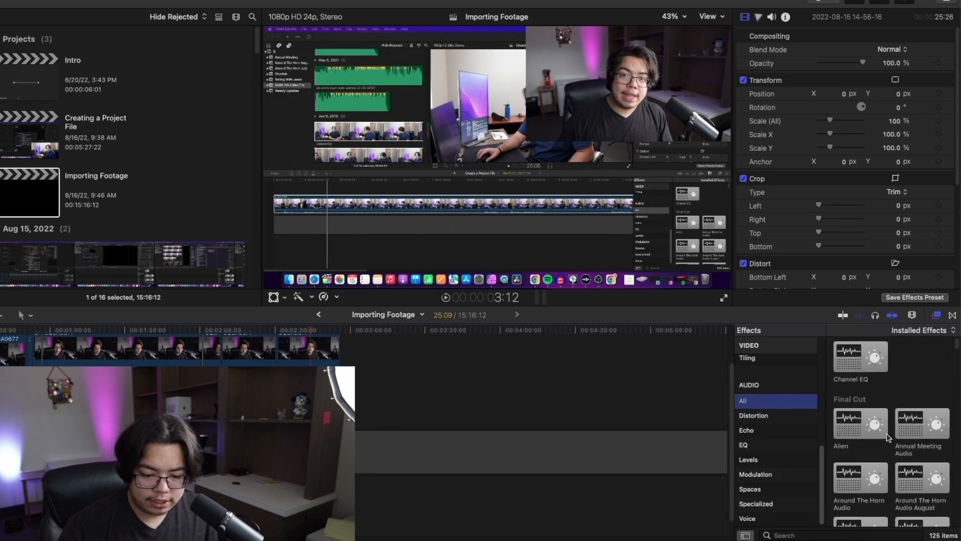
scroll(888, 437, "down", 2)
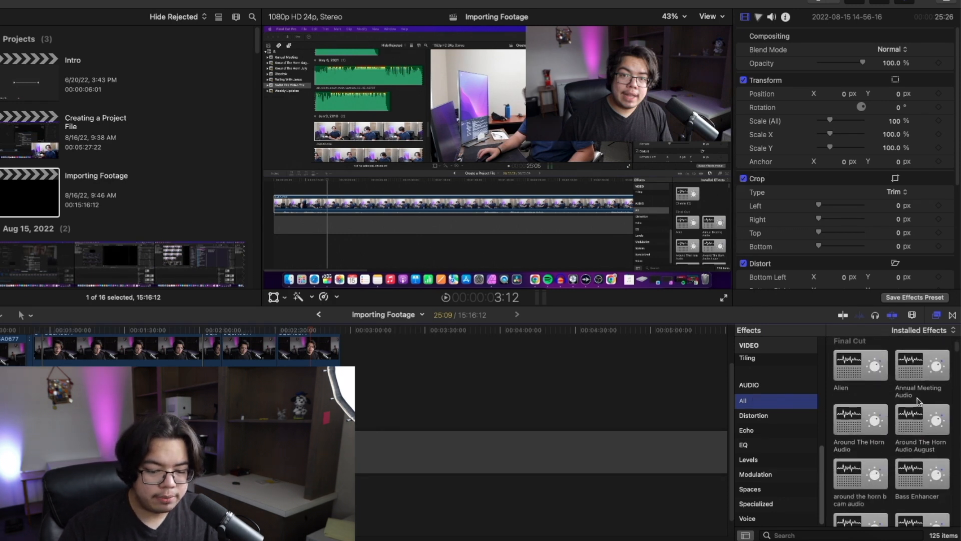
scroll(879, 441, "down", 5)
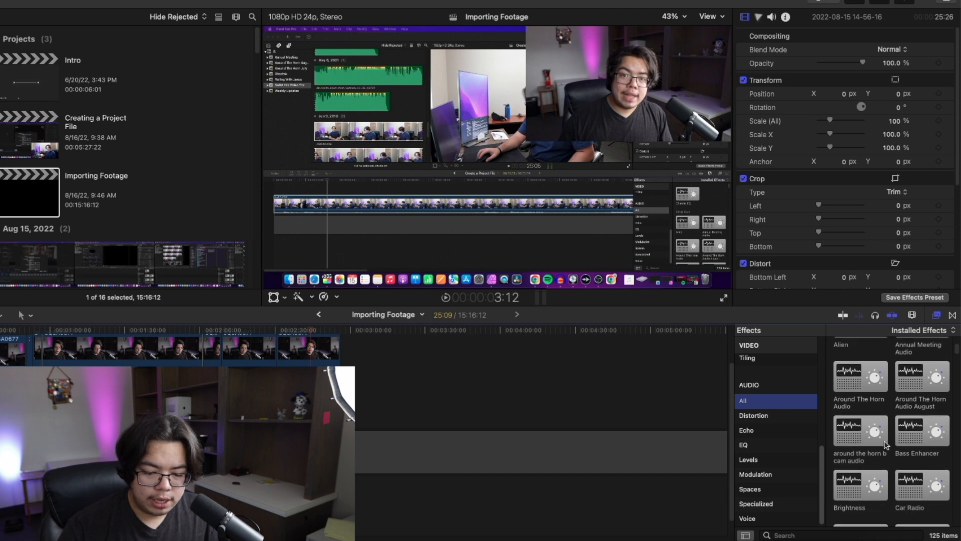
scroll(885, 454, "down", 3)
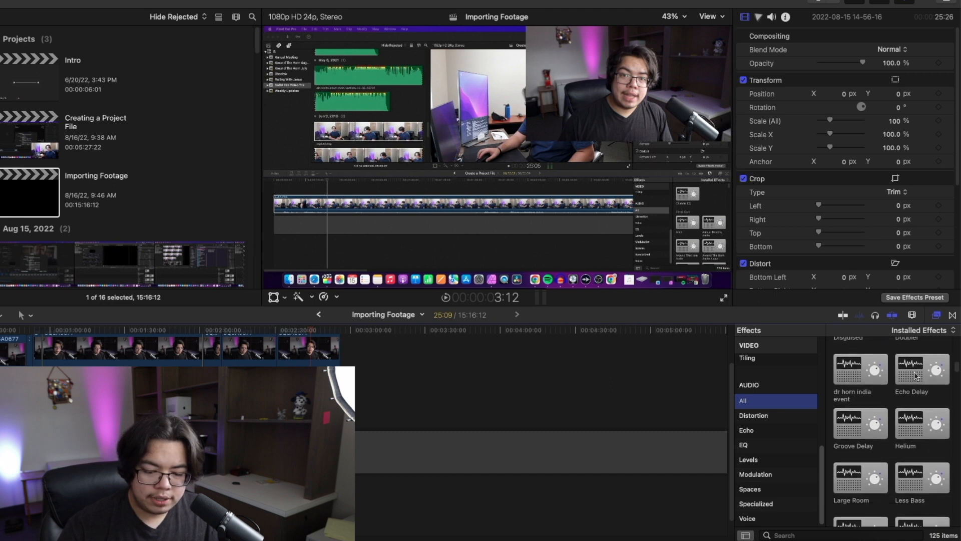
scroll(884, 433, "down", 2)
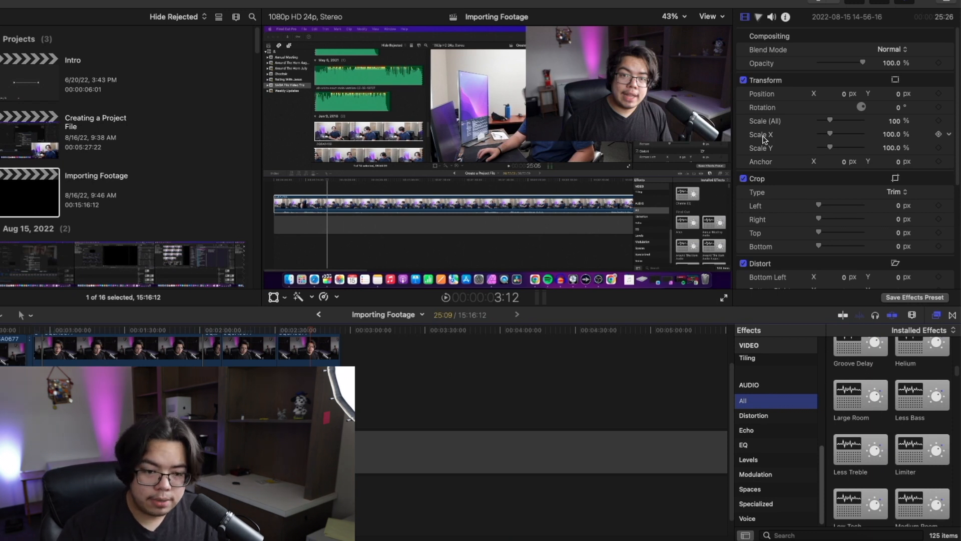
left_click(771, 18)
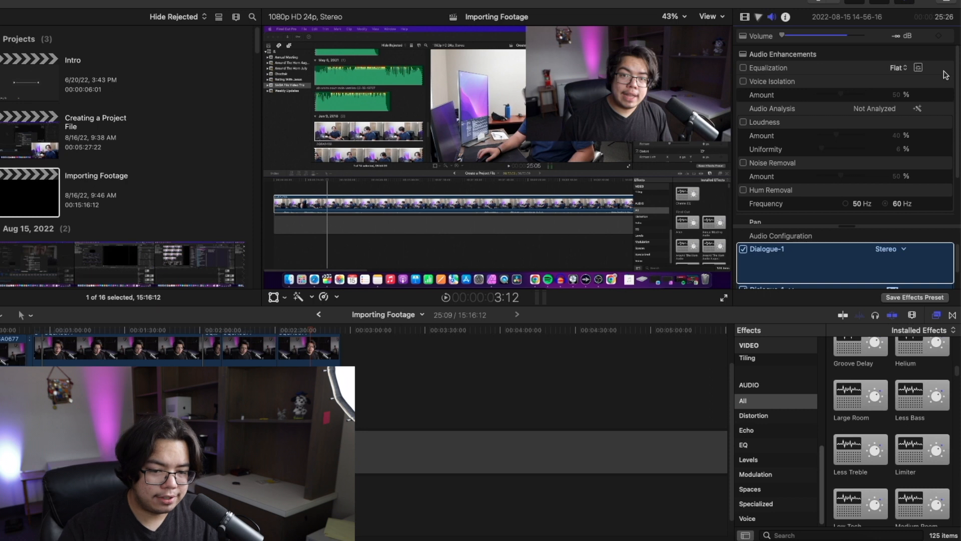
left_click(745, 17)
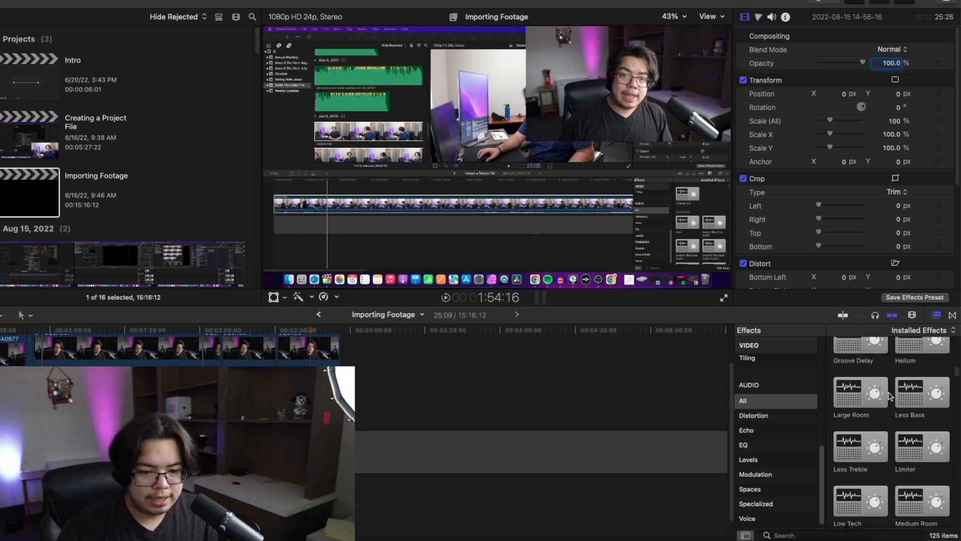
- Apply the Large Room audio effect to the last audio clip on the timeline
scroll(889, 395, "down", 2)
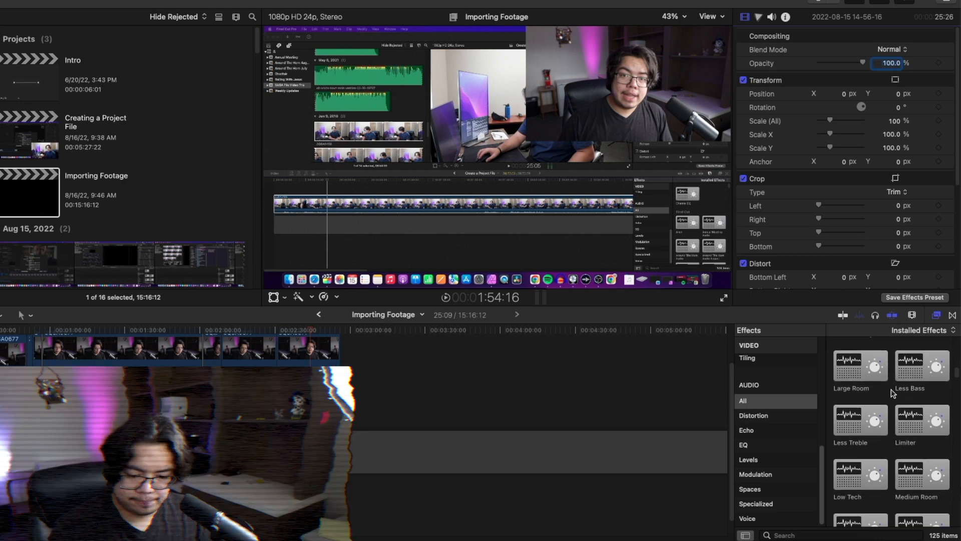
left_click_drag(861, 367, 303, 487)
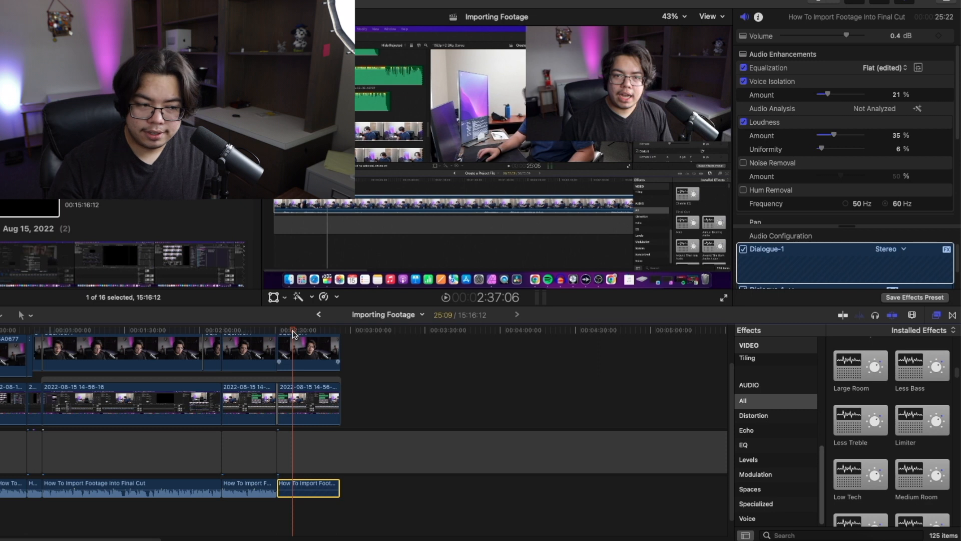
- Play back the last audio clip to hear the Large Room effect
key("space")
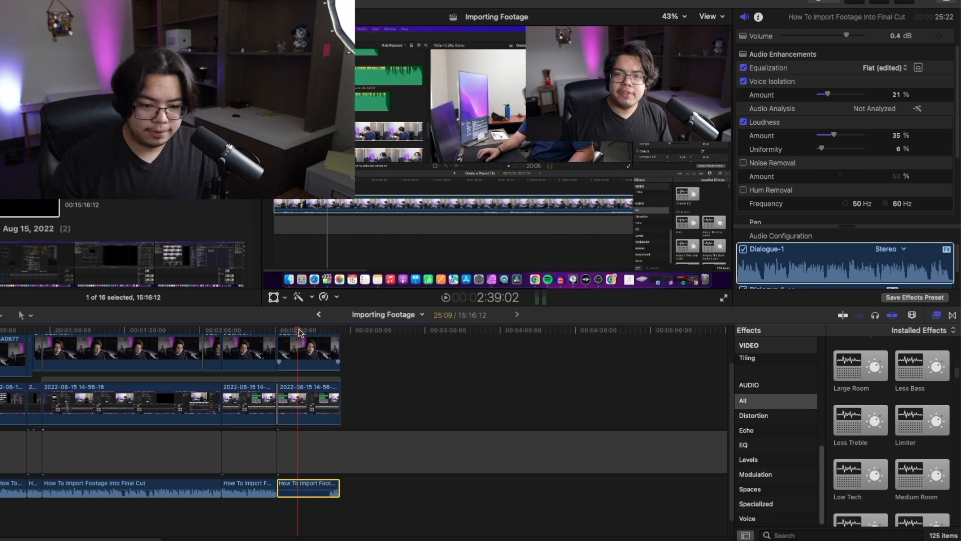
left_click_drag(822, 455, 786, 328)
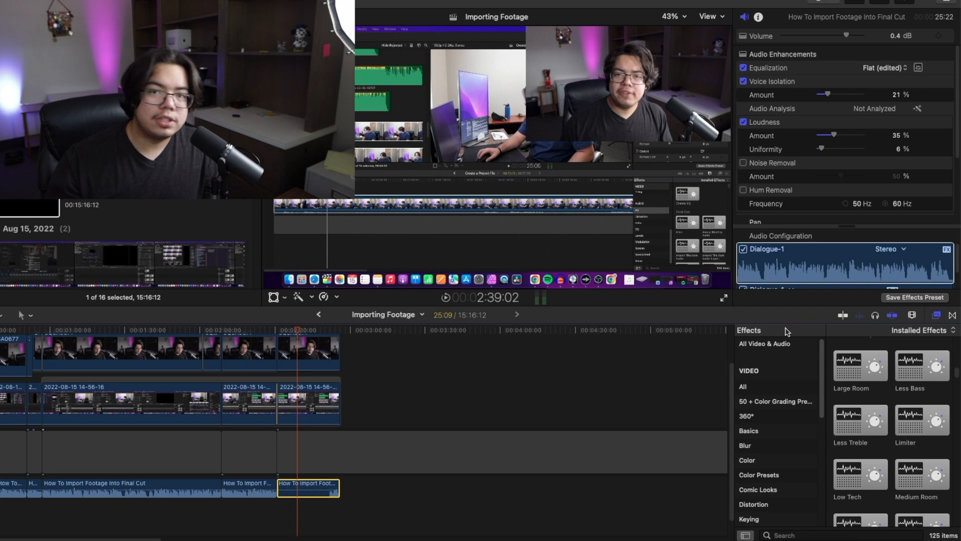
scroll(287, 403, "up", 3)
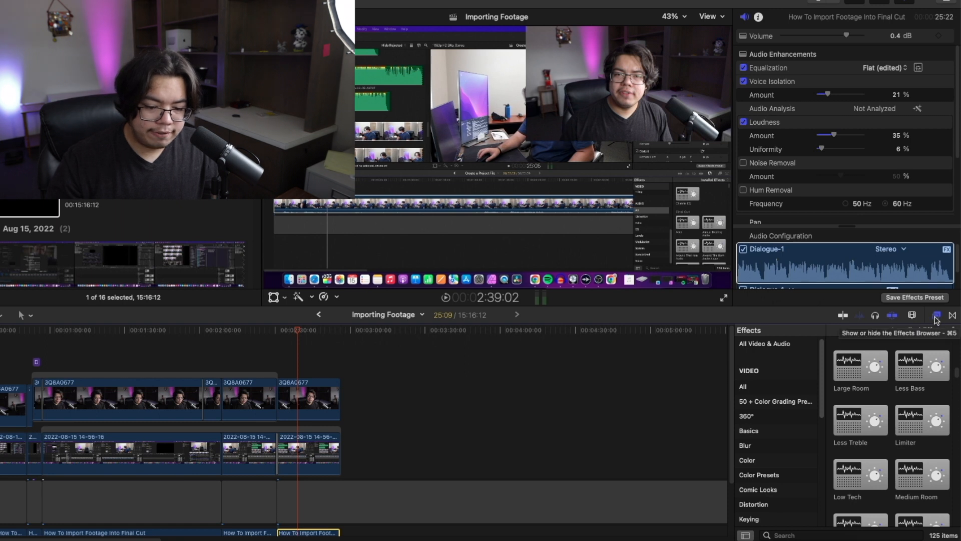
- Open the Transitions browser, zoom into the timeline, and play the existing transition on the upper track
left_click(953, 315)
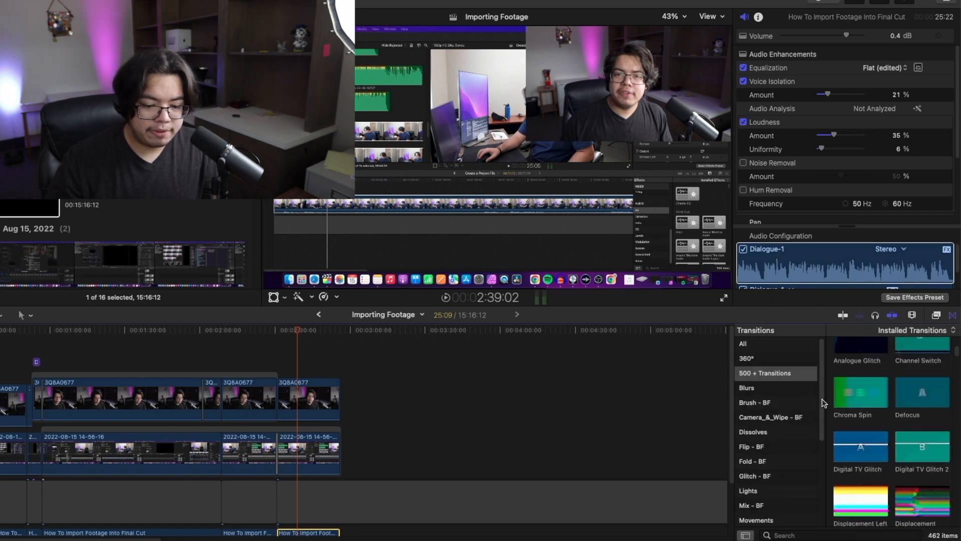
left_click(202, 331)
key("super+equal")
key("super+equal")
key("super+equal")
key("super+equal")
key("super+equal")
key("super+equal")
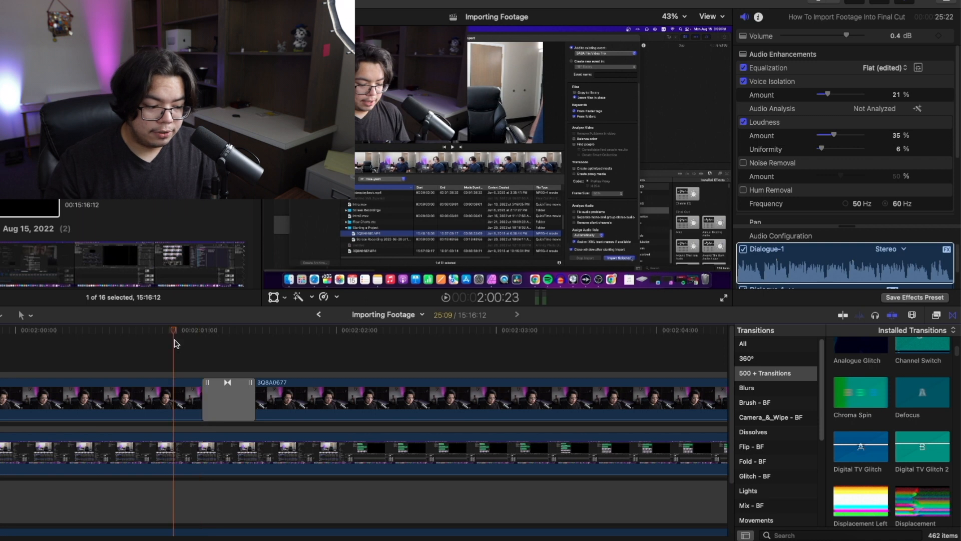
key("space")
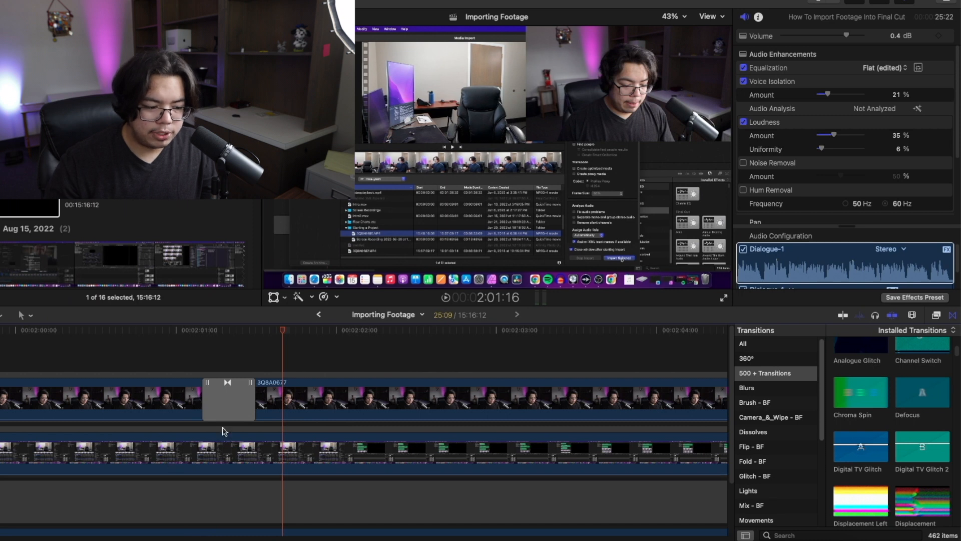
- Delete the transition on the upper track, play back the cut, and undo the deletion
left_click(226, 401)
key("Delete")
left_click(195, 331)
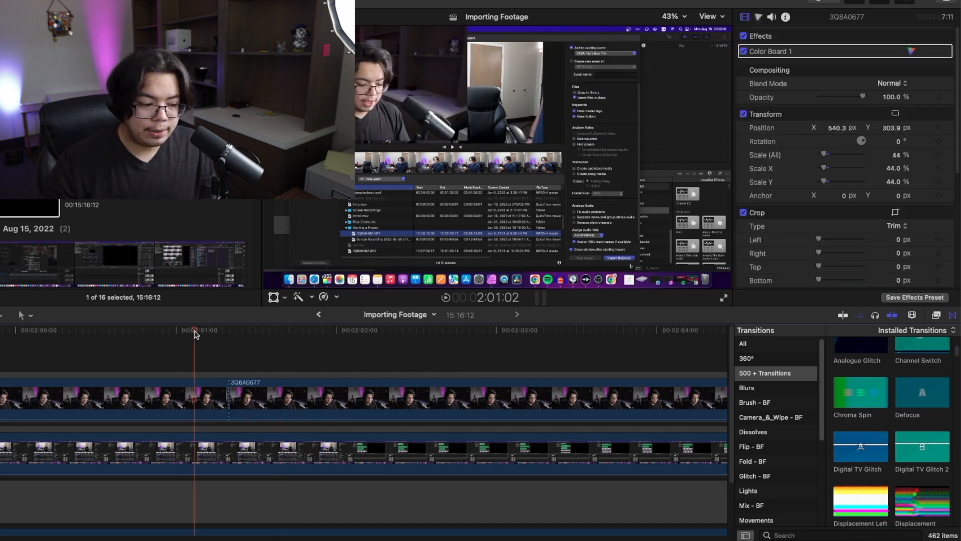
key("space")
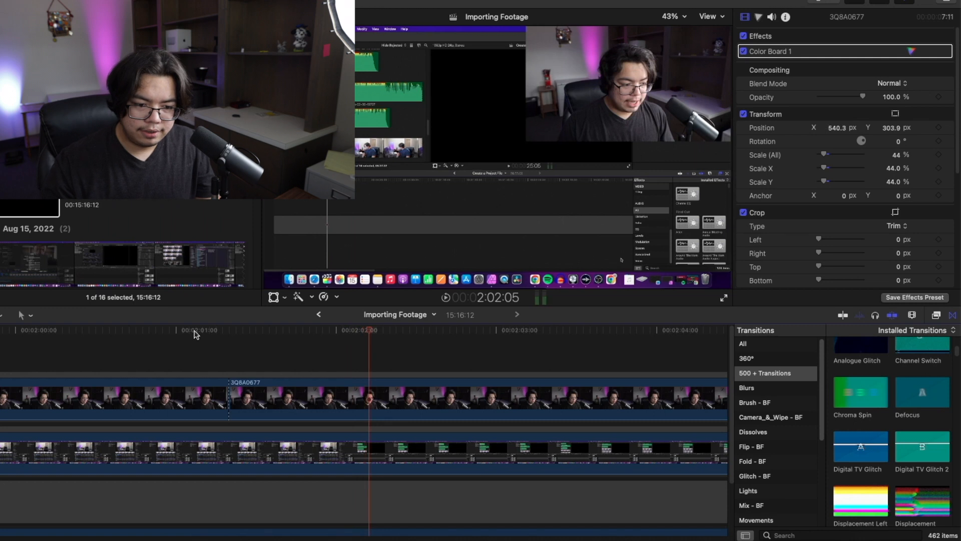
key("super+z")
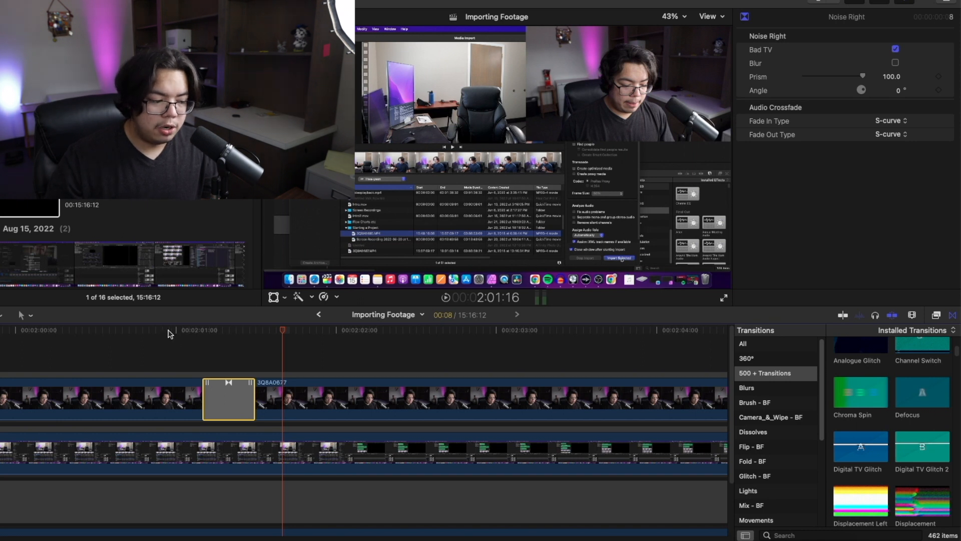
- Zoom out and scroll along the timeline to inspect the later clips and transitions
left_click(171, 334)
scroll(873, 437, "down", 2)
scroll(873, 437, "up", 5)
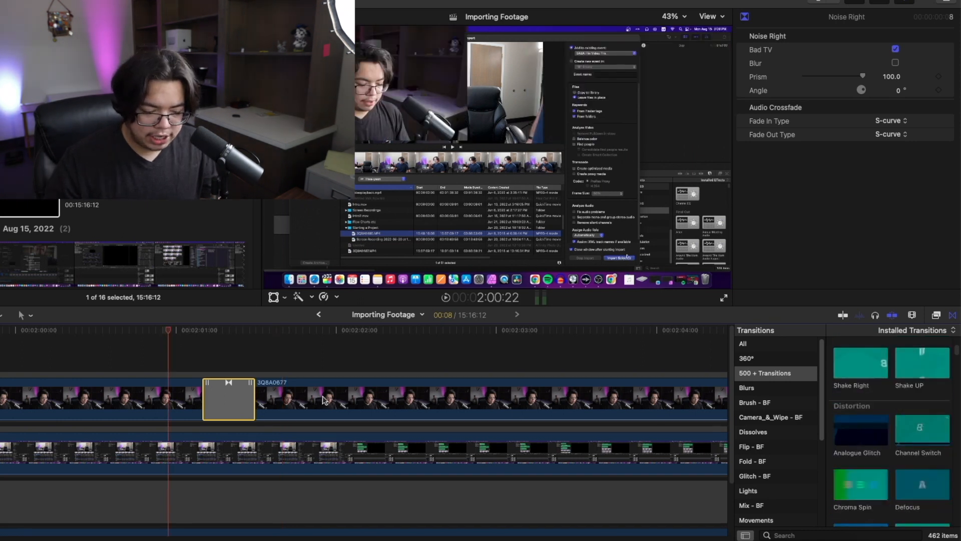
key("super+minus")
key("super+minus")
key("super+minus")
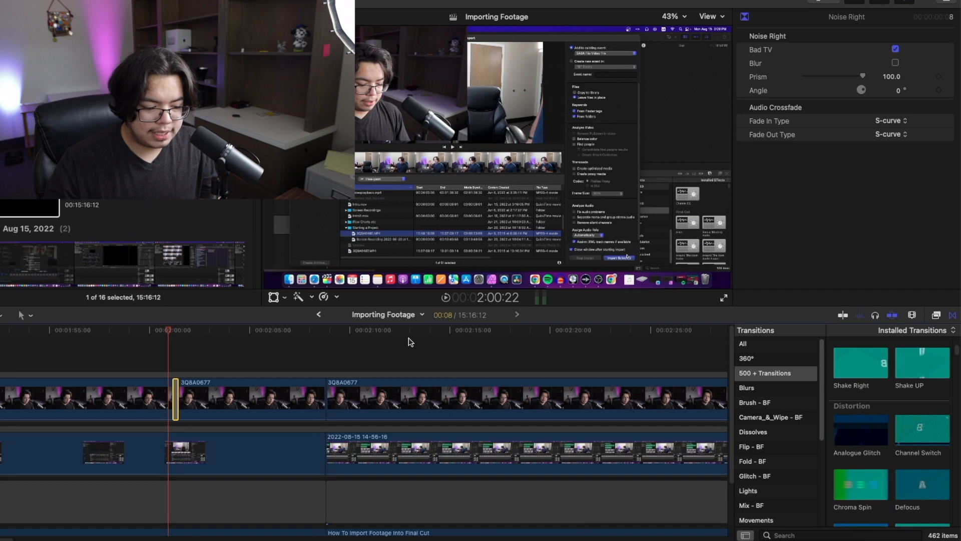
scroll(326, 369, "right", 10)
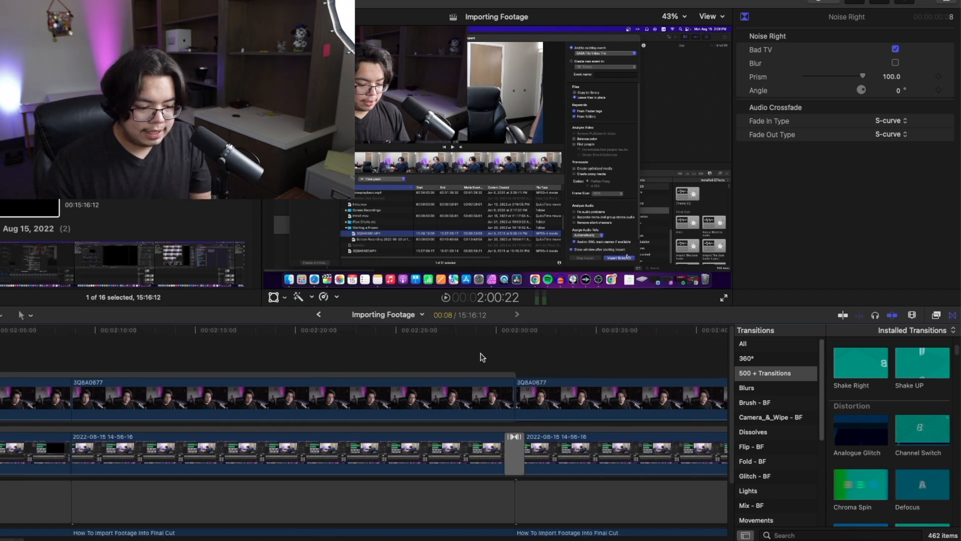
left_click(550, 330)
scroll(551, 396, "right", 5)
left_click(575, 400)
scroll(576, 401, "right", 5)
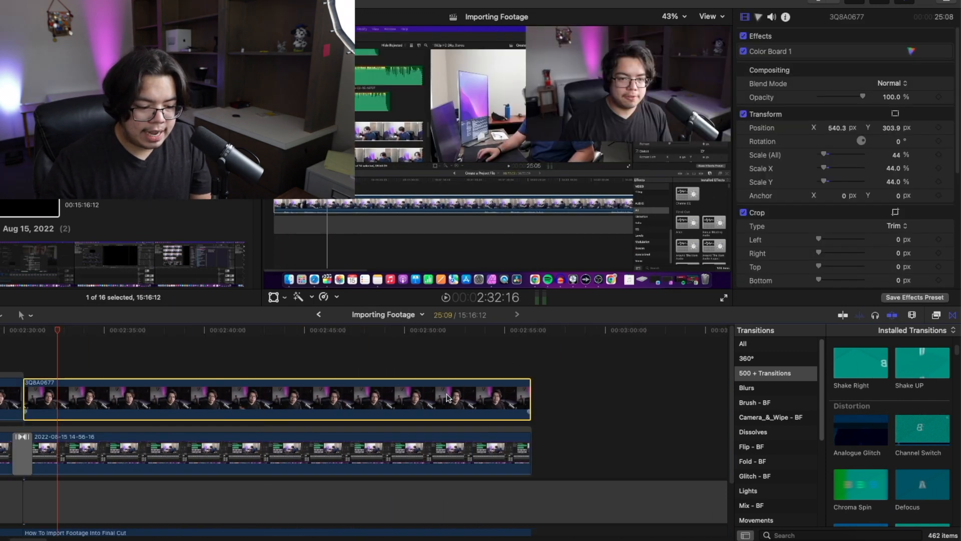
- Apply the Shake Right transition to both ends of the upper clip and play it back from the start
double_click(857, 363)
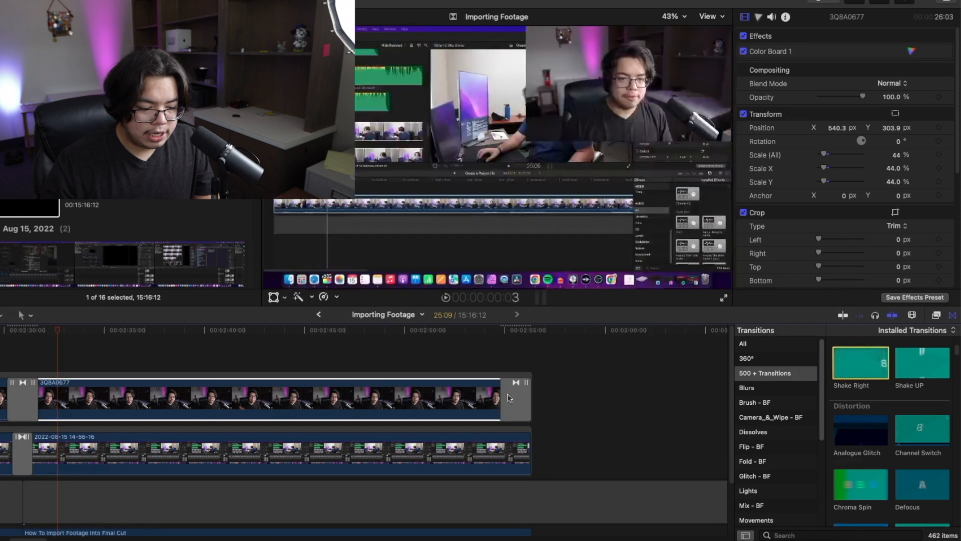
left_click(2, 335)
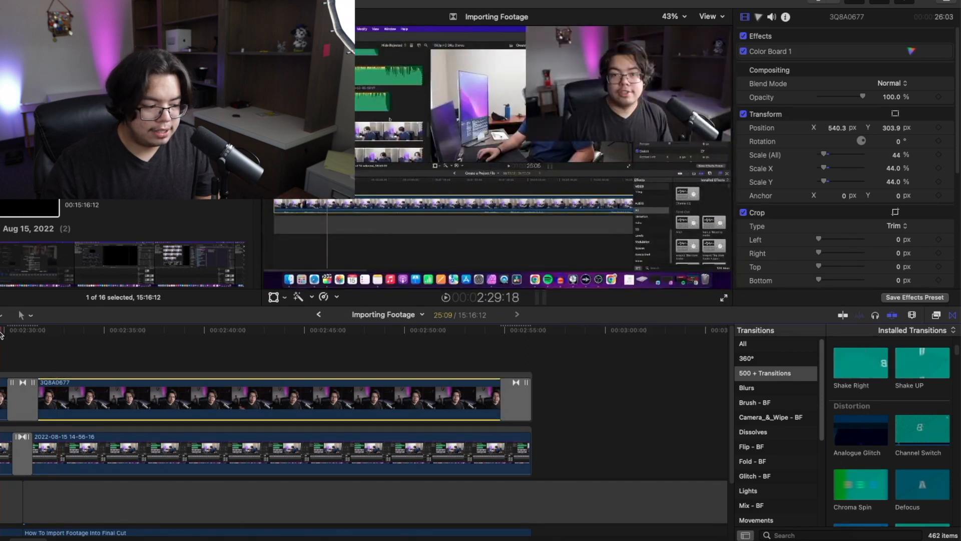
key("space")
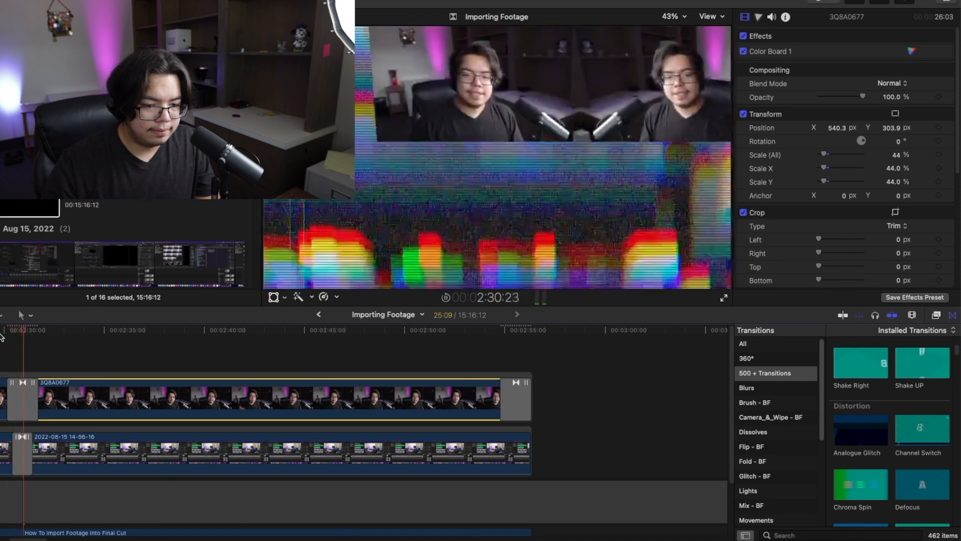
left_click(15, 358)
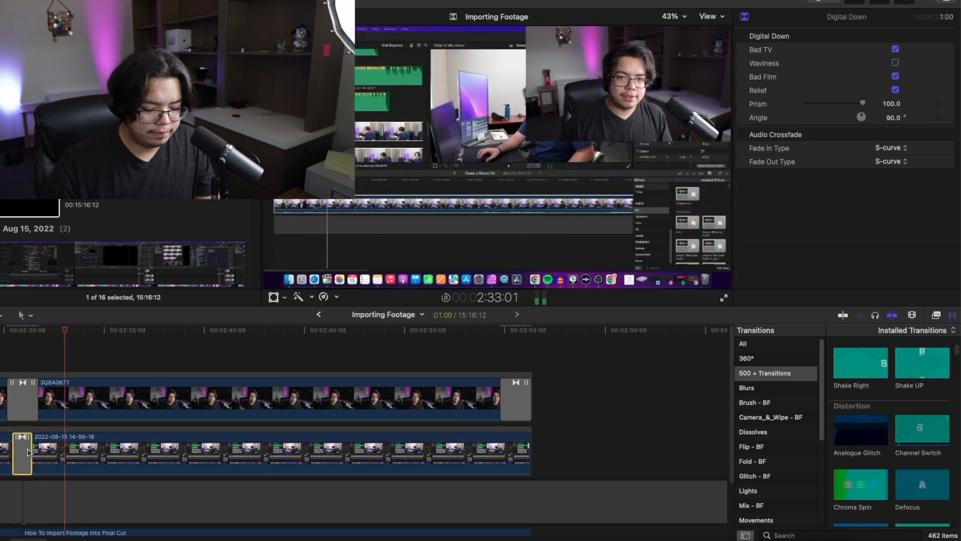
- Move the playhead near the end of the upper clip and play through its ending transition
left_click(9, 332)
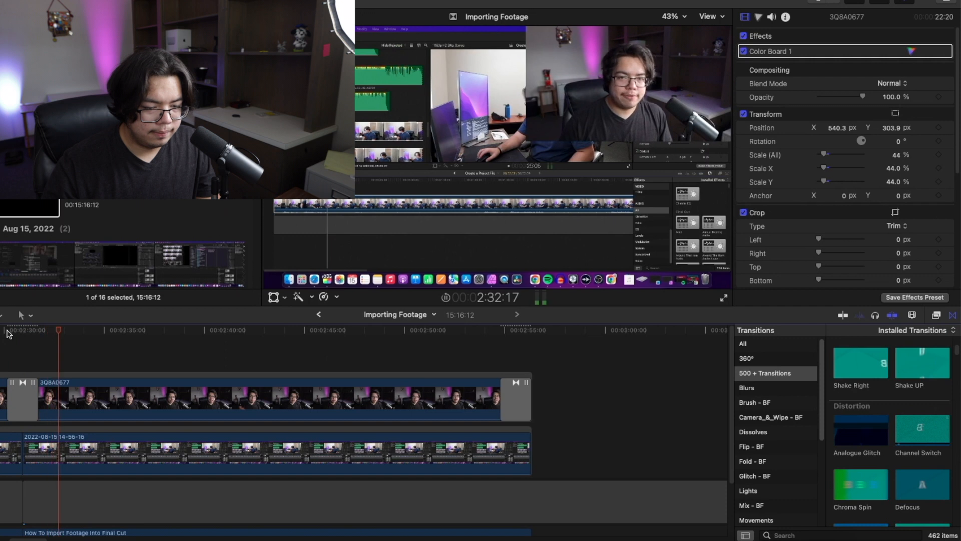
left_click(497, 331)
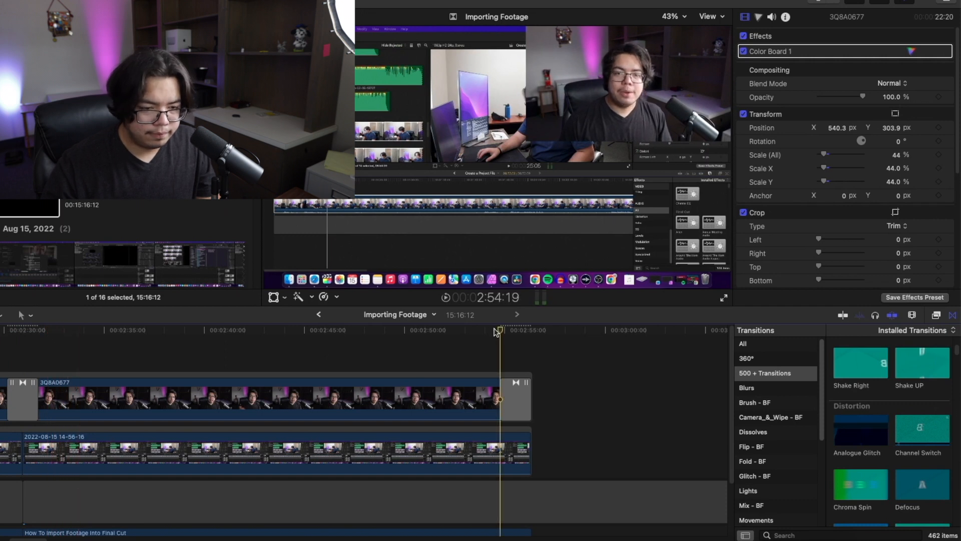
key("space")
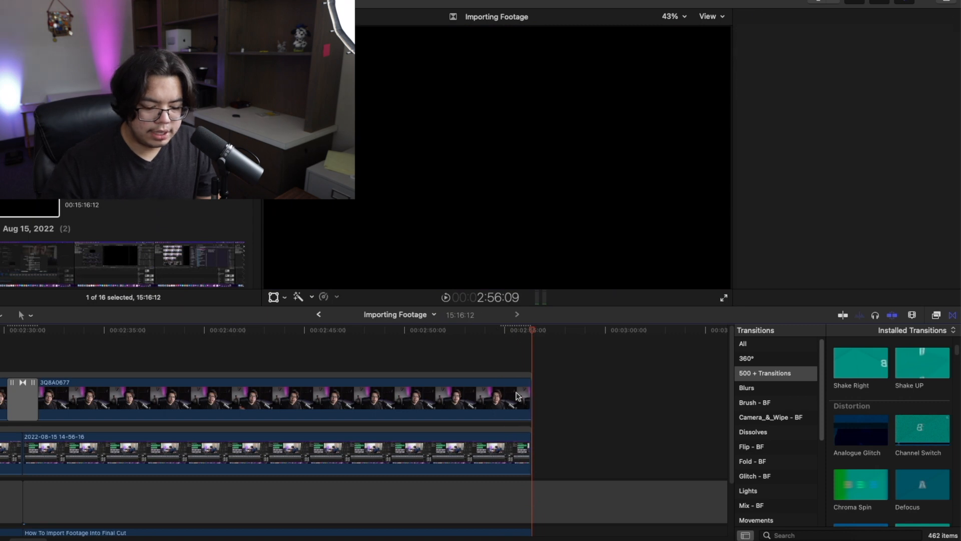
- Delete the Shake Right transitions from the upper clip and browse the 500 + Transitions category
key("Delete")
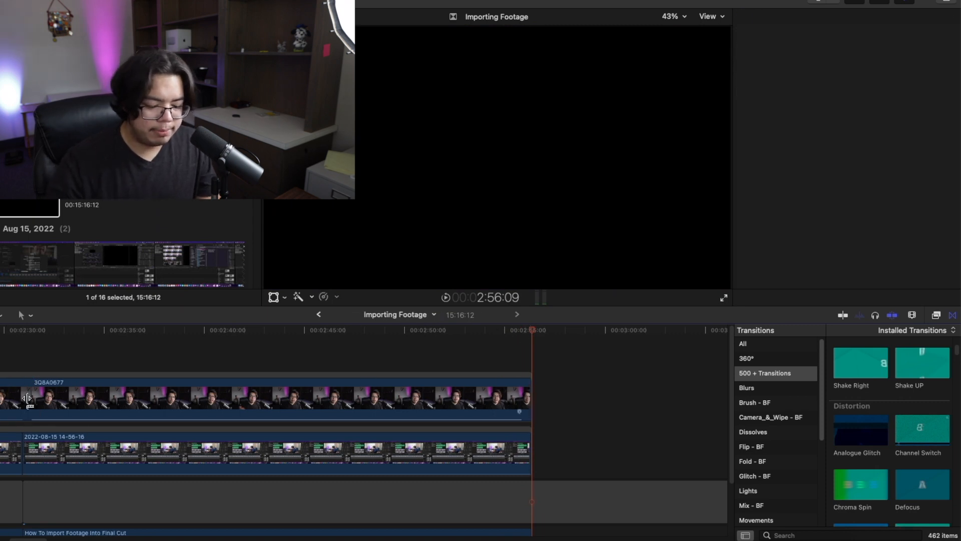
left_click(523, 356)
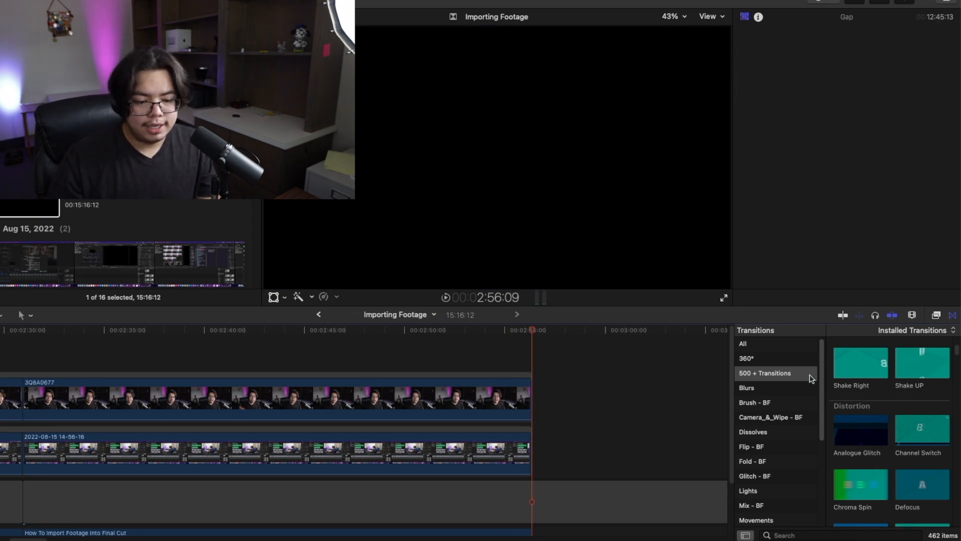
scroll(801, 396, "down", 5)
scroll(789, 407, "up", 5)
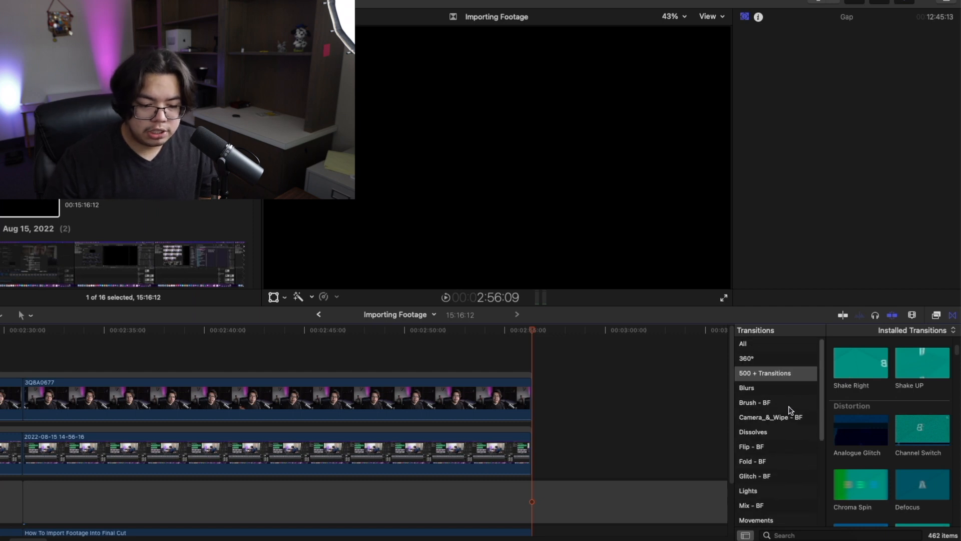